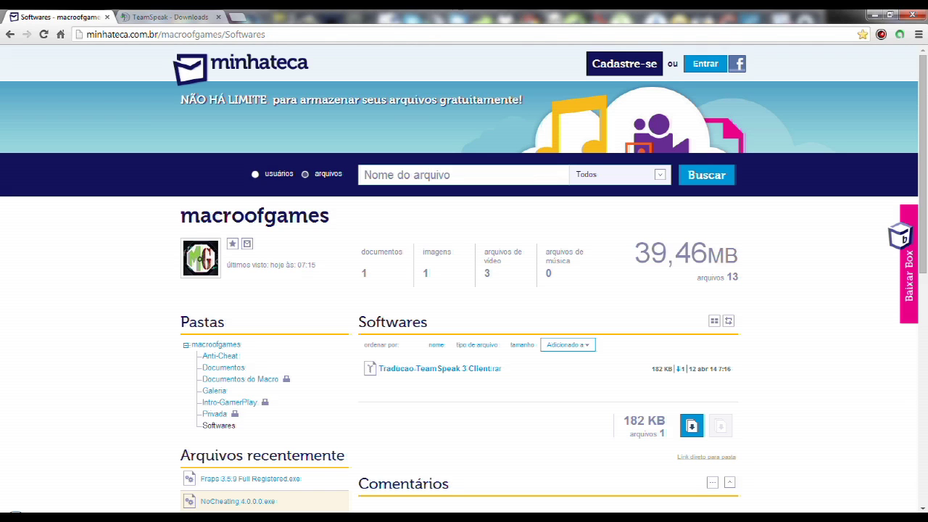
Go up from the Softwares folder to the account's main page at minhateca.com.br/macroofgames
double_click(244, 34)
key(BackSpace)
key(BackSpace)
key(Return)
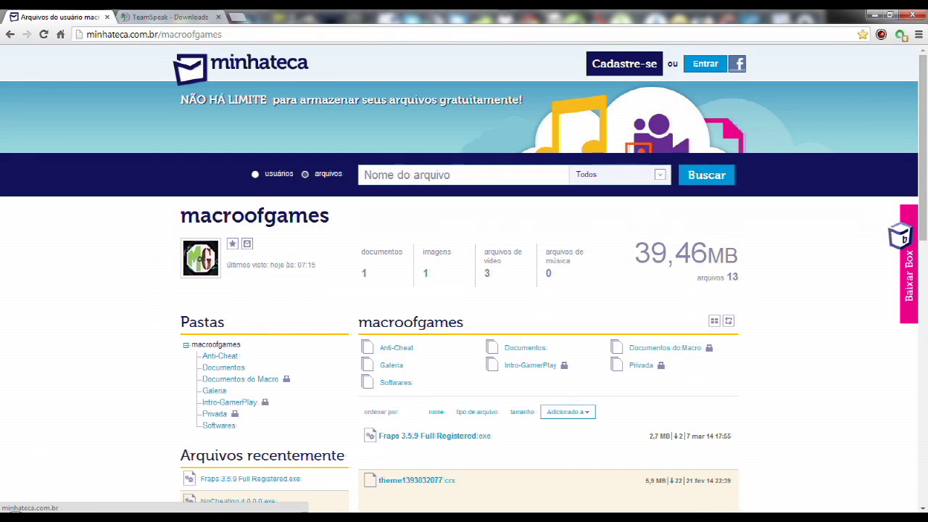
Open the Softwares folder of macroofgames and open its Traducao-TeamSpeak 3 Client.rar file
scroll(464, 290, down, 1)
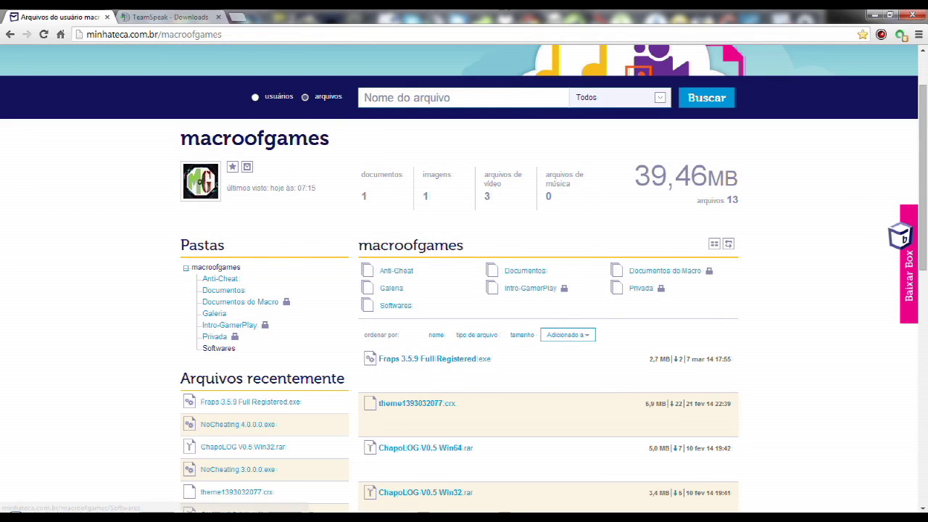
click(219, 348)
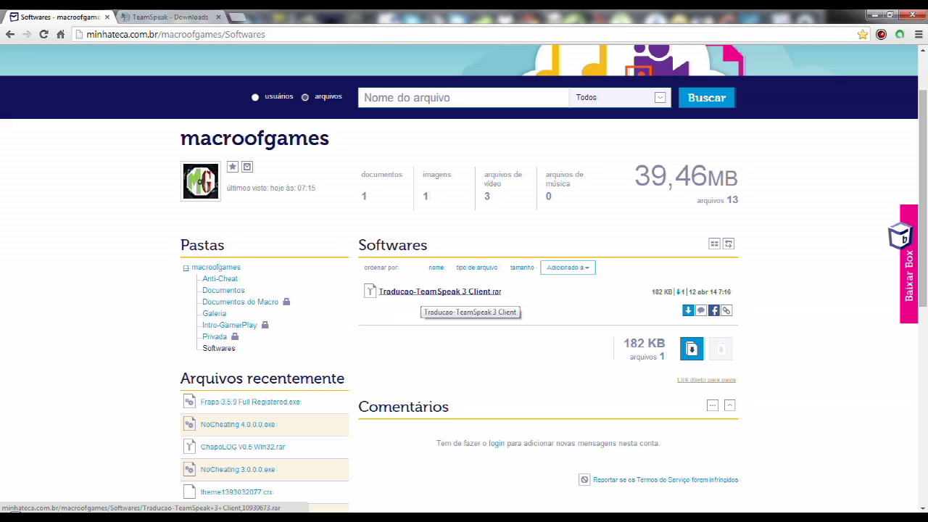
click(440, 291)
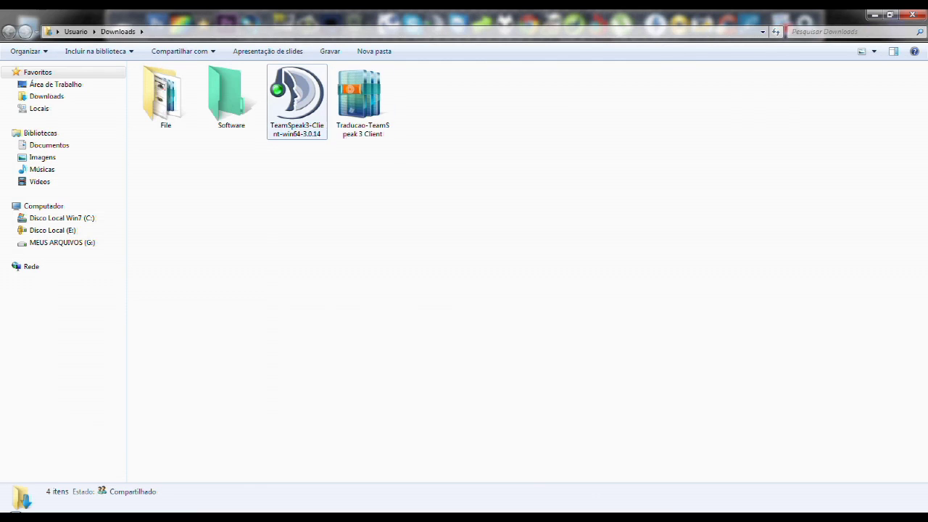
Run the TeamSpeak3-Client-win64-3.0.14 installer from the Downloads folder and allow it to execute
click(296, 101)
click(363, 100)
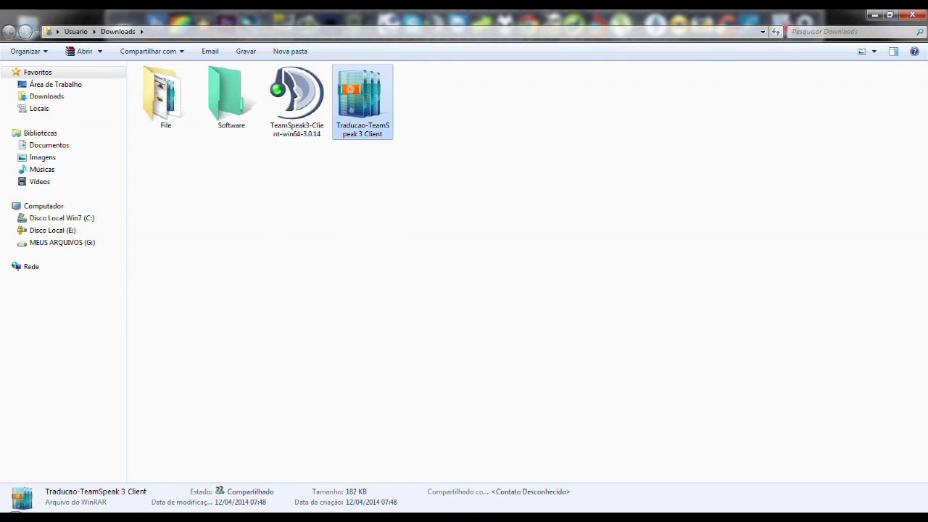
click(312, 189)
click(297, 101)
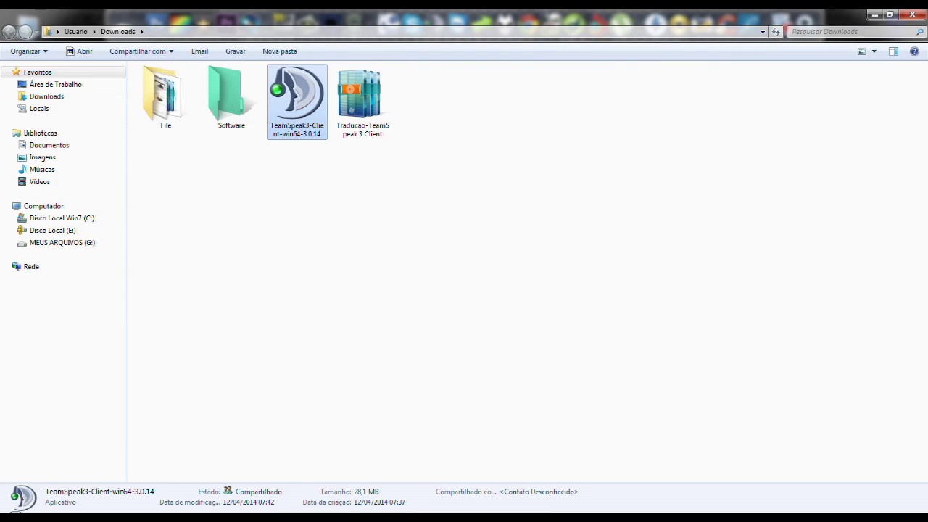
key(Return)
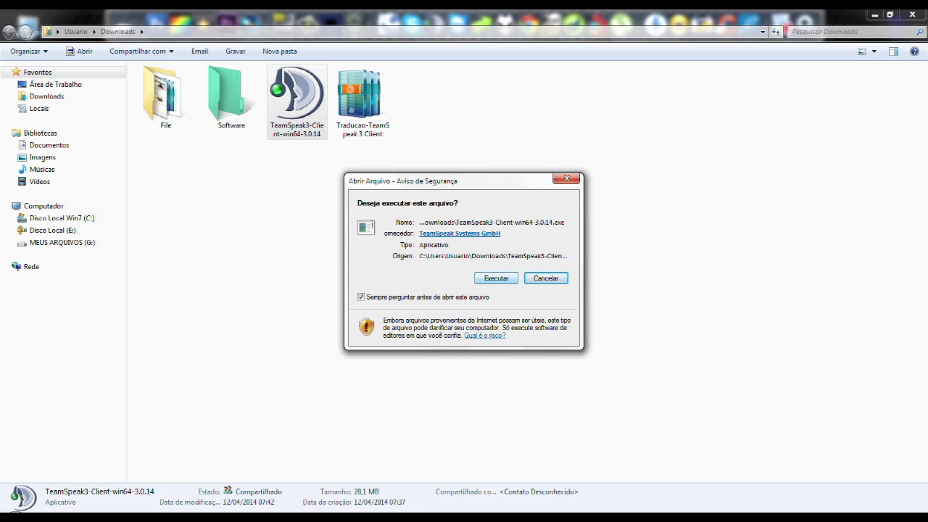
key(shift+Tab)
key(Return)
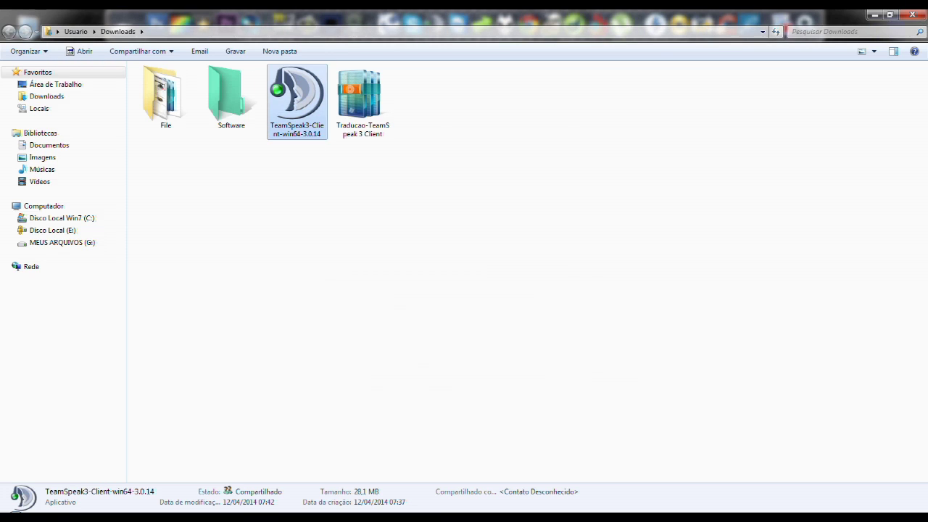
Accept the license agreement and set the client to install for anyone using this computer in C:\Program Files\TeamSpeak 3 Client
key(Return)
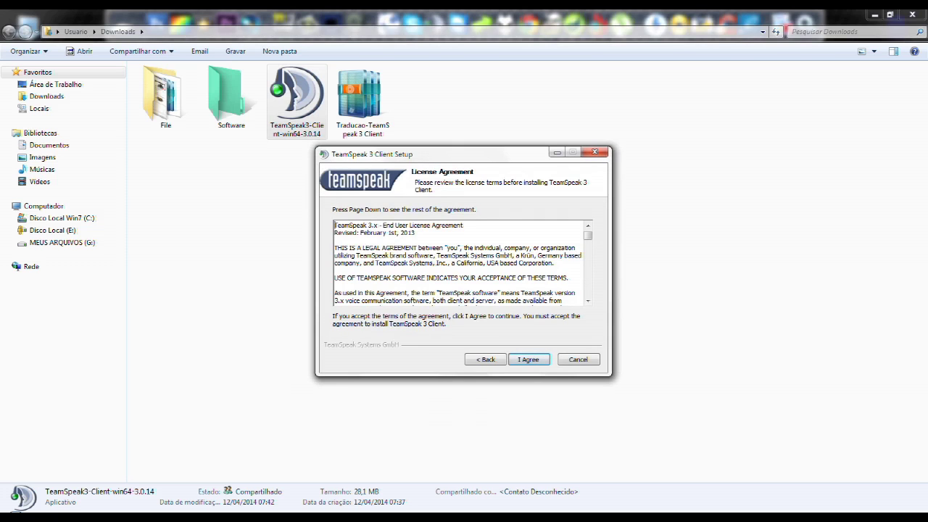
key(Return)
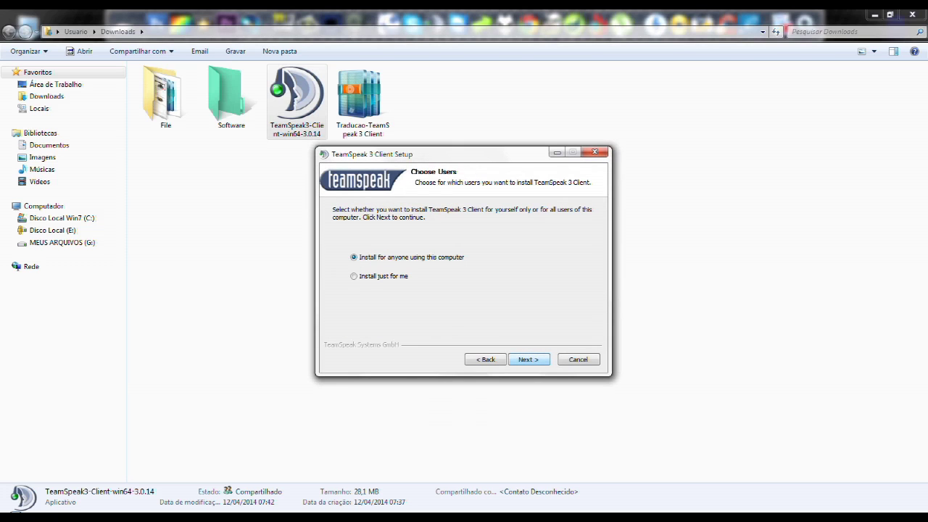
key(Return)
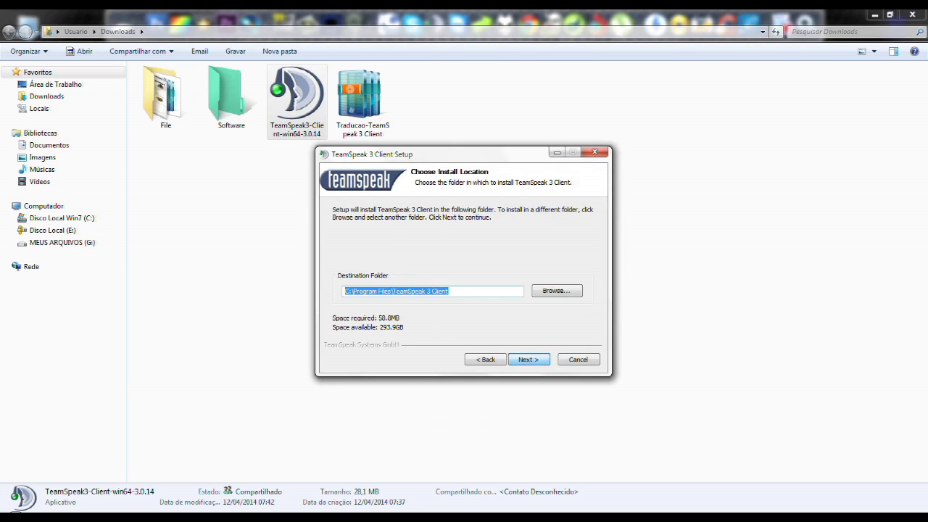
key(Return)
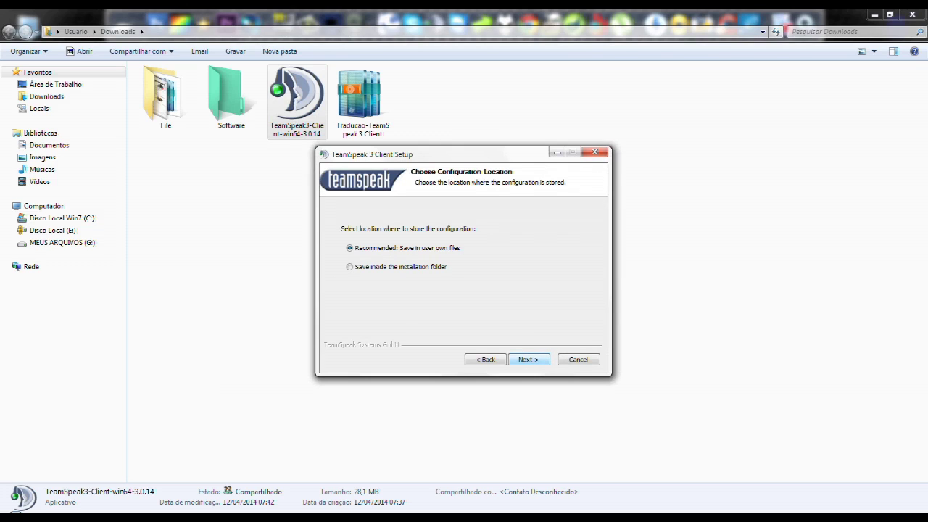
Complete the installation without Overwolf, saving the configuration in the user's own files, and run TeamSpeak 3 Client
key(Return)
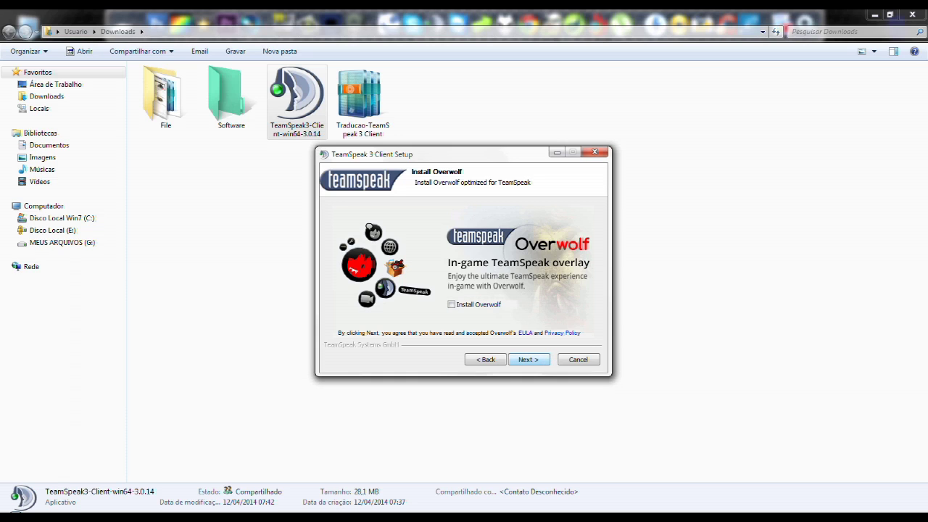
key(Return)
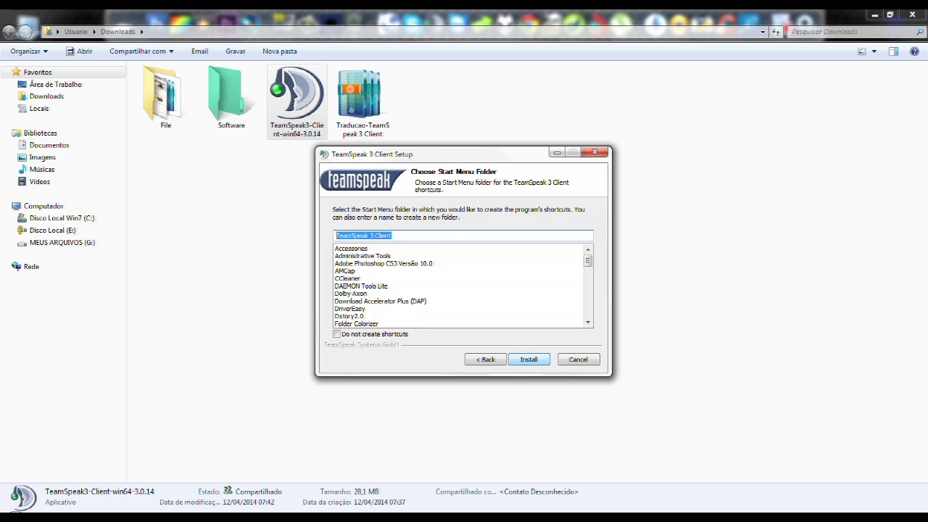
key(Return)
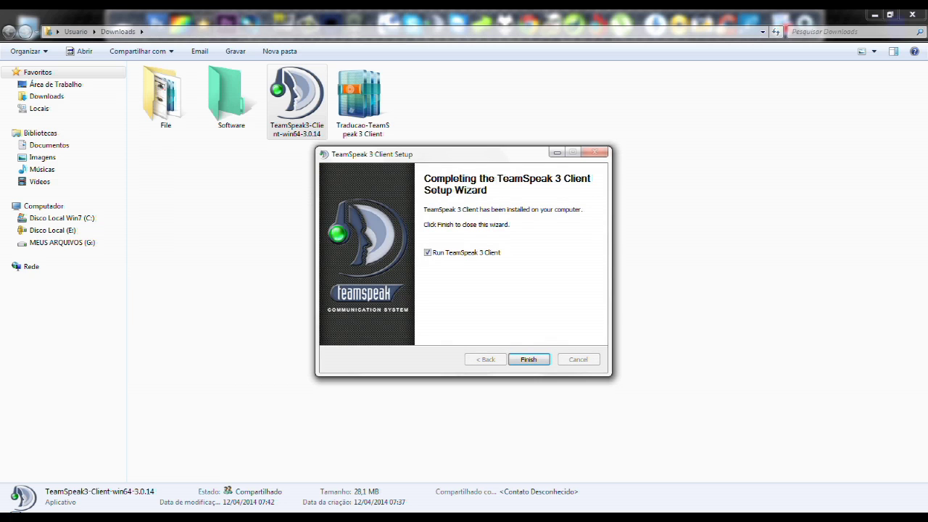
key(Return)
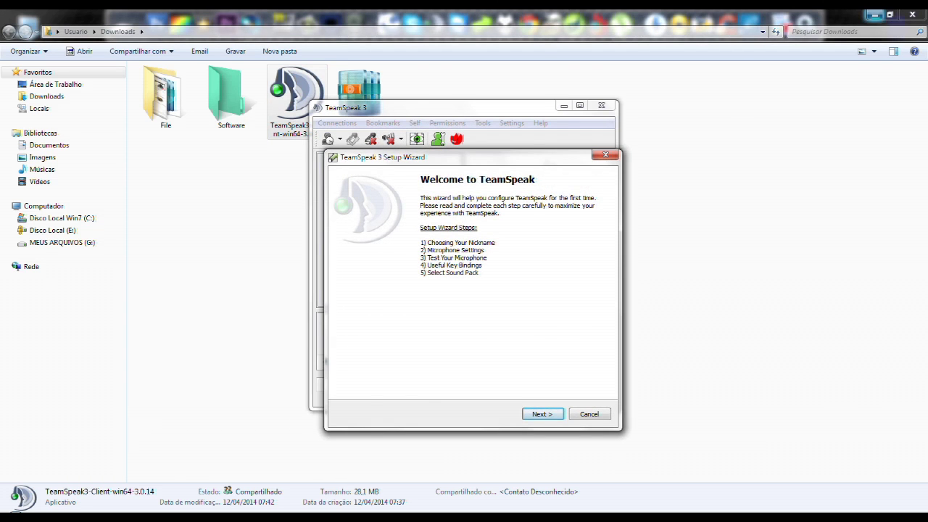
Minimize the Downloads window and set the nickname to MacroOfGames in the TeamSpeak 3 Setup Wizard
click(875, 15)
drag(462, 157, 444, 132)
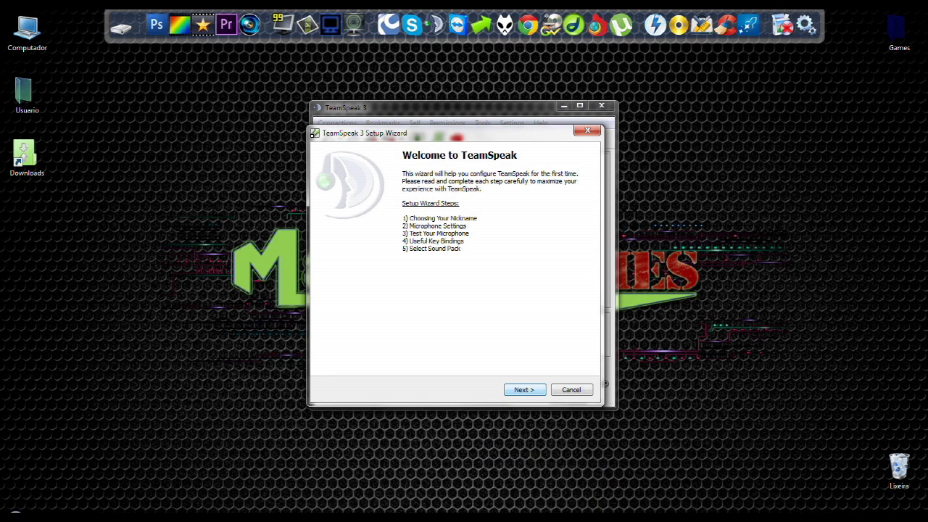
key(Return)
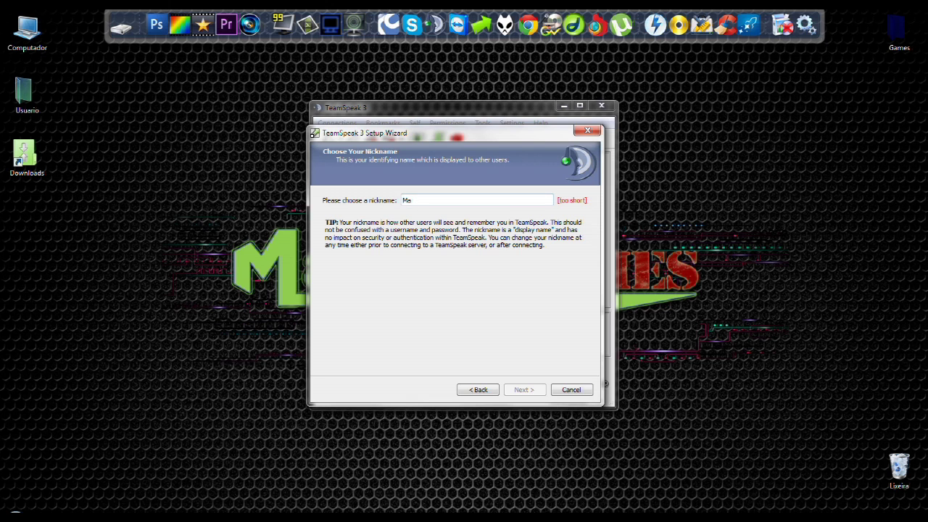
text(cr)
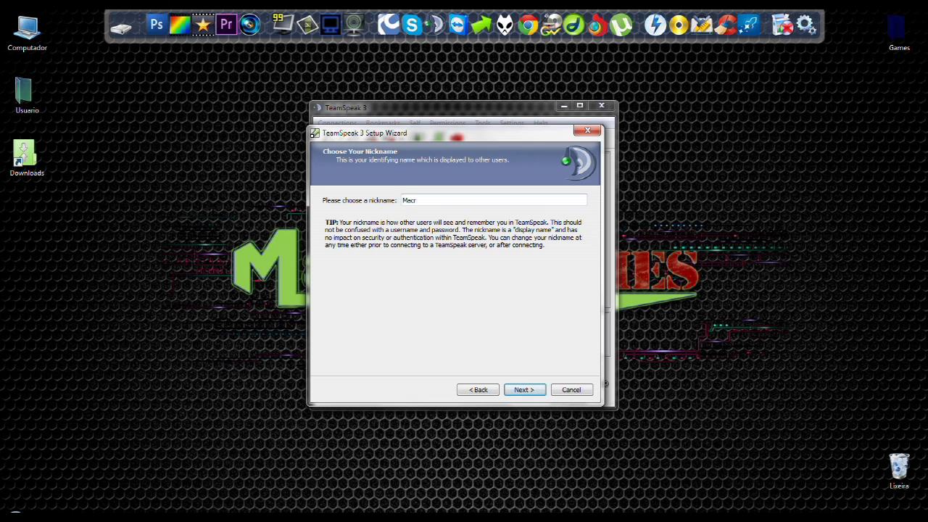
text(oOfGames)
key(Return)
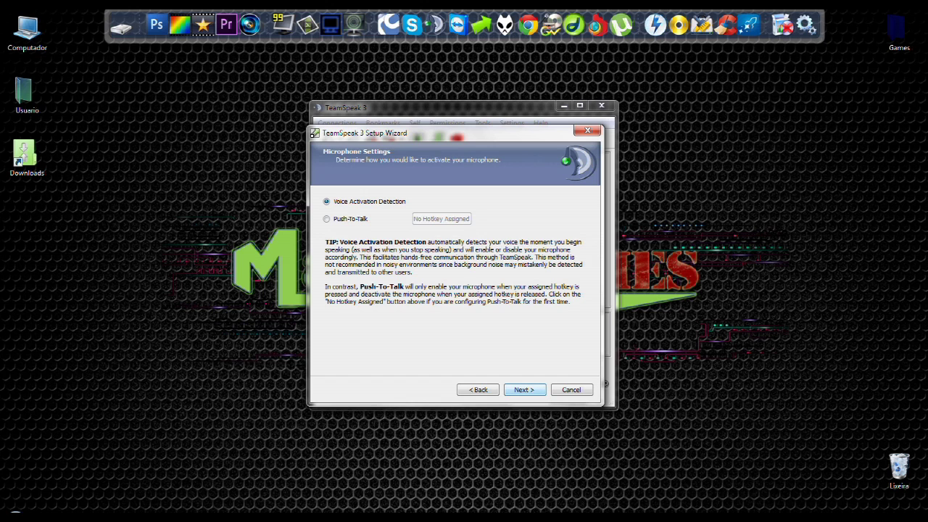
Keep Voice Activation Detection with its default sensitivity and leave the microphone and speaker mute hotkeys unassigned
key(Return)
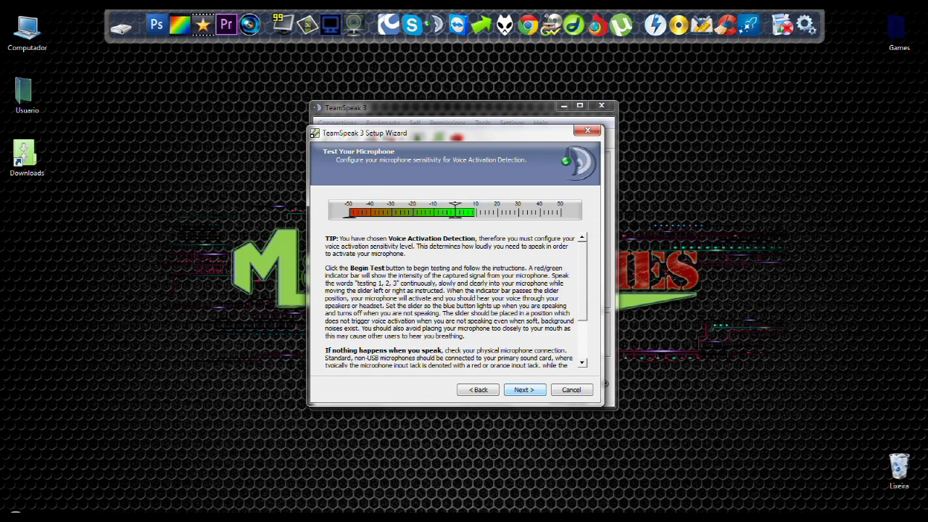
key(Return)
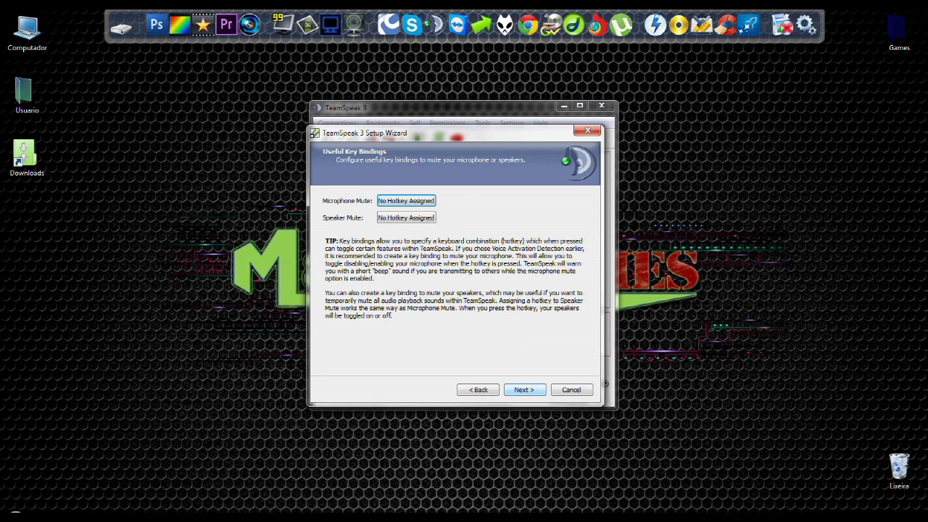
key(Return)
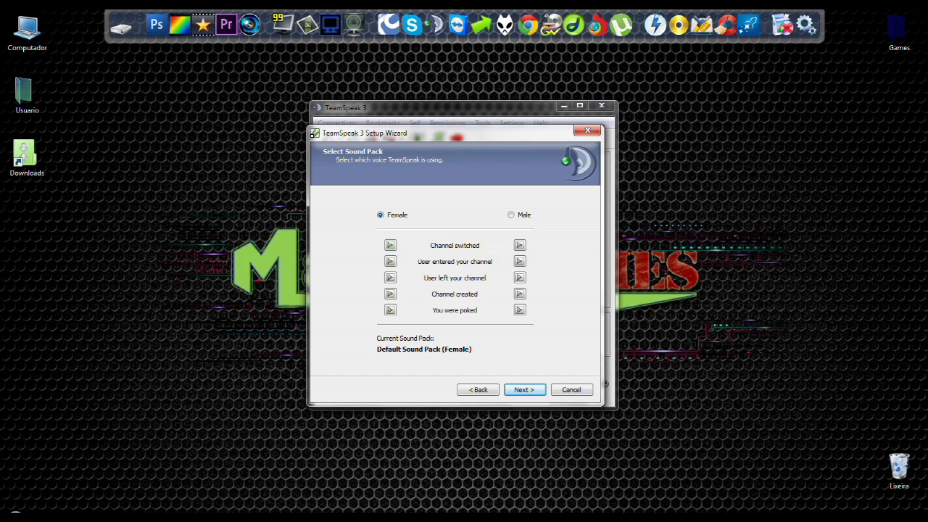
Preview the sound pack, keep the Female voice, and finish the setup wizard with the public server list option enabled
click(390, 246)
click(511, 215)
click(380, 214)
click(524, 390)
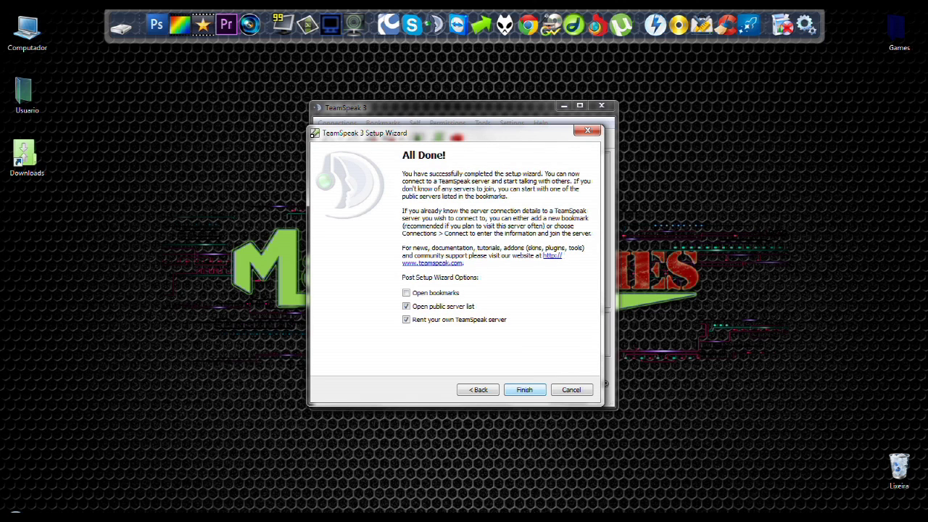
click(524, 390)
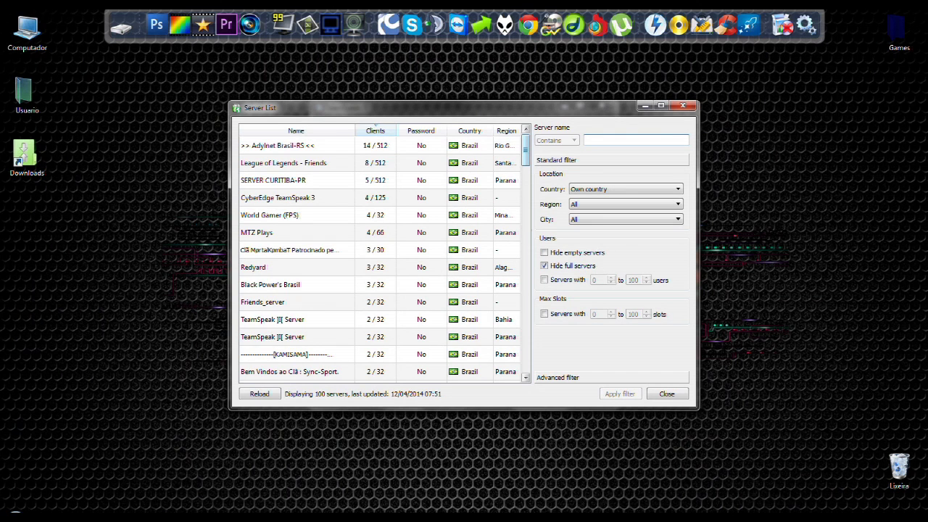
Browse the public server list from beginning to end and close it
scroll(381, 258, down, 15)
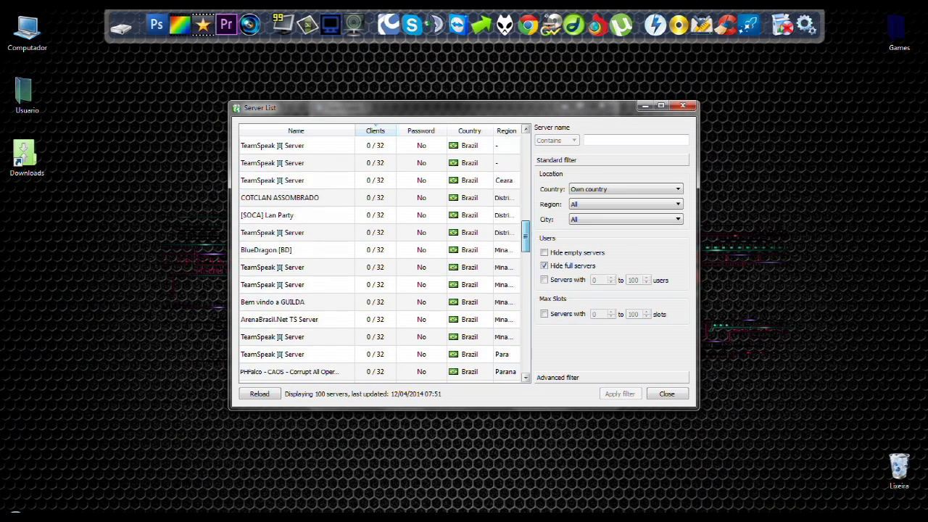
scroll(380, 258, down, 10)
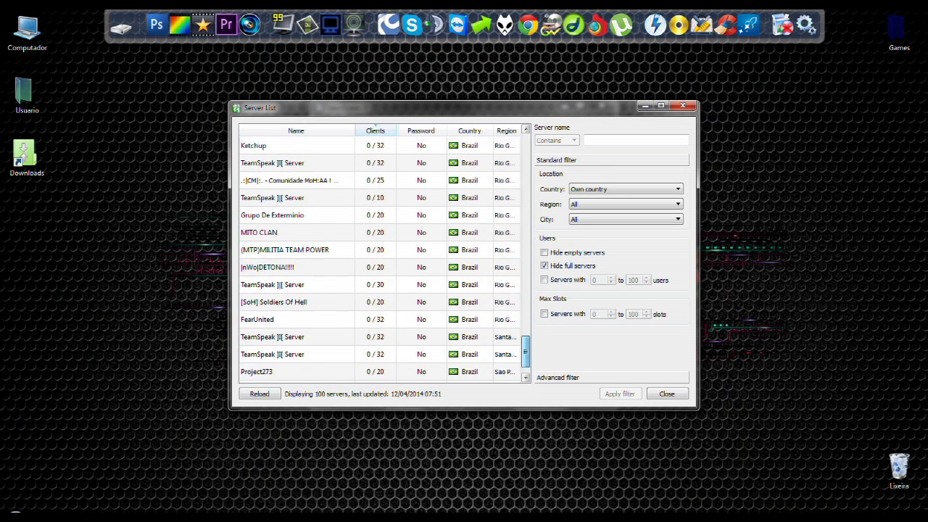
drag(526, 357, 525, 151)
scroll(376, 126, up, 1)
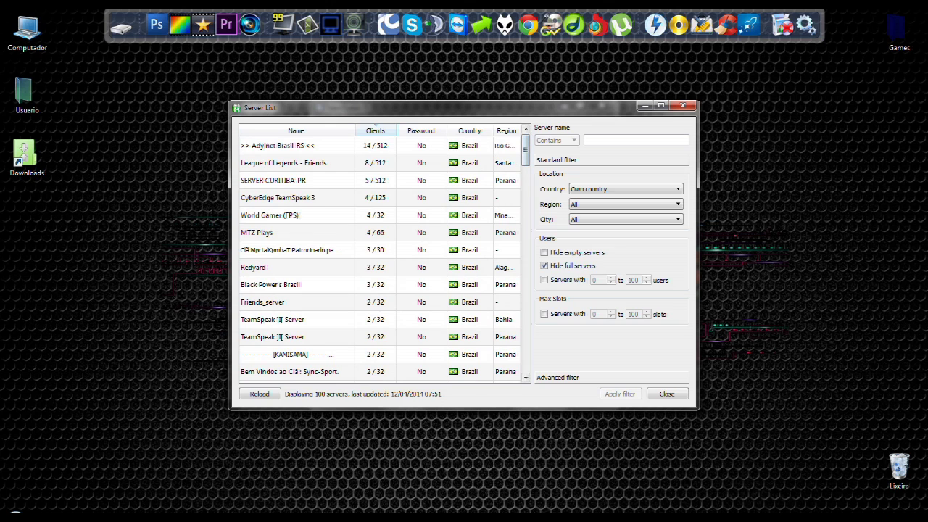
mouse_move(505, 182)
click(682, 106)
Move the TeamSpeak 3 window up on the desktop and enlarge it to nearly the full screen height
drag(464, 108, 354, 83)
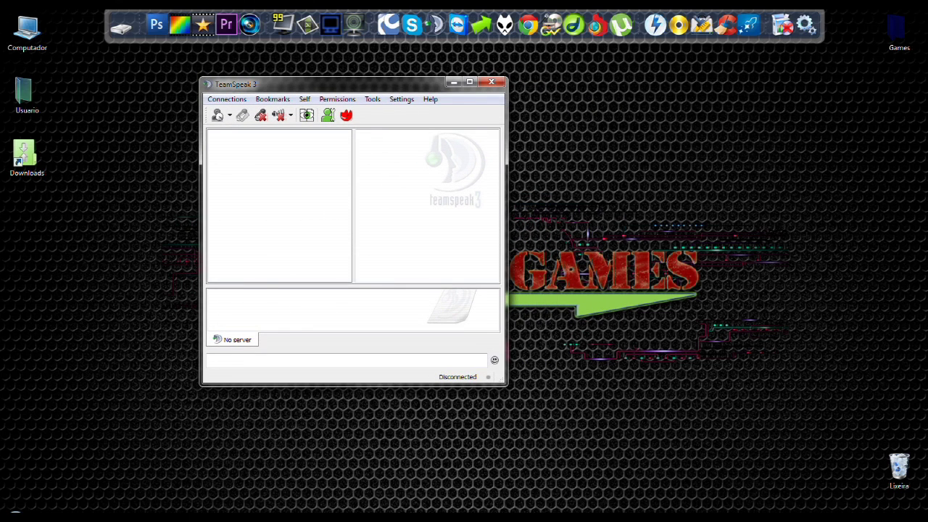
drag(505, 384, 667, 486)
drag(432, 84, 426, 30)
drag(342, 27, 343, 20)
drag(663, 425, 726, 486)
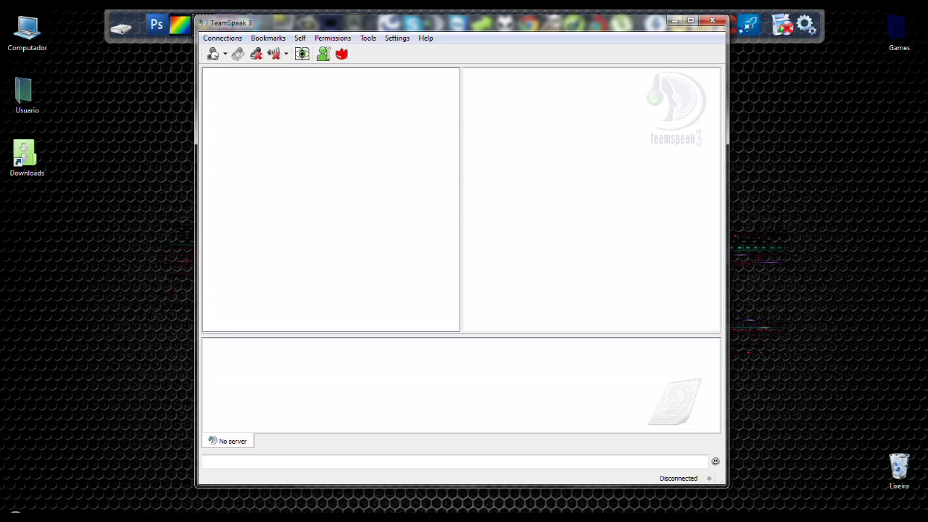
Examine the commands the TeamSpeak client offers, including those under Connections and Bookmarks
click(222, 37)
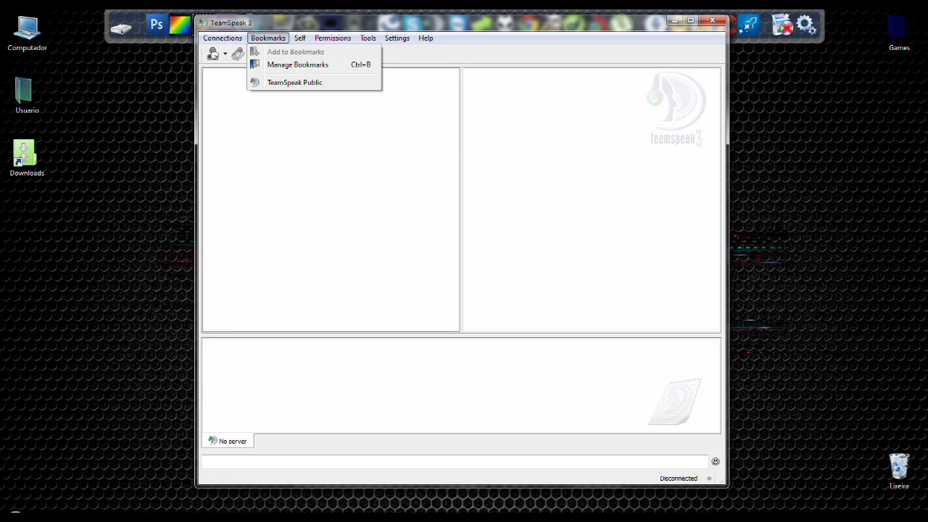
mouse_move(300, 38)
key(Right)
key(Right)
key(Left)
key(Left)
key(Left)
key(Left)
key(Down)
key(Right)
key(Left)
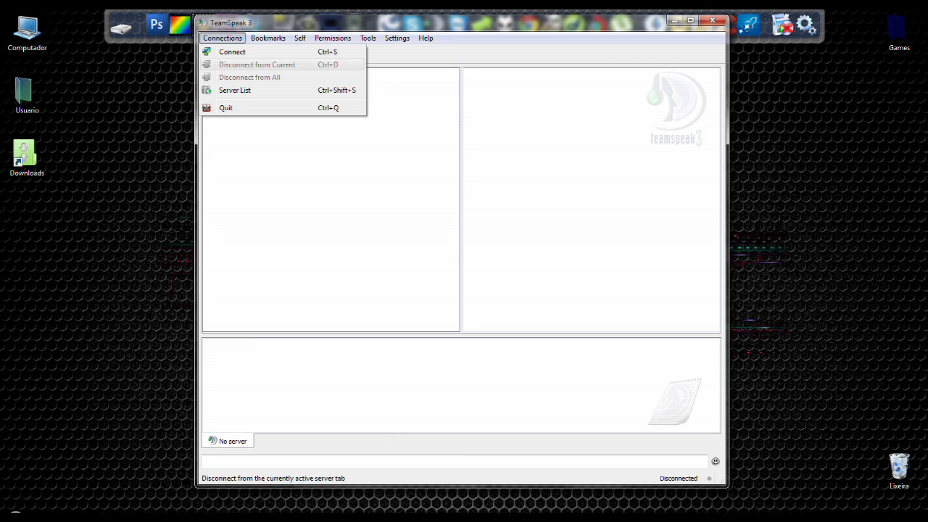
Leave the TeamSpeak client and bring the Downloads folder window back up
key(Up)
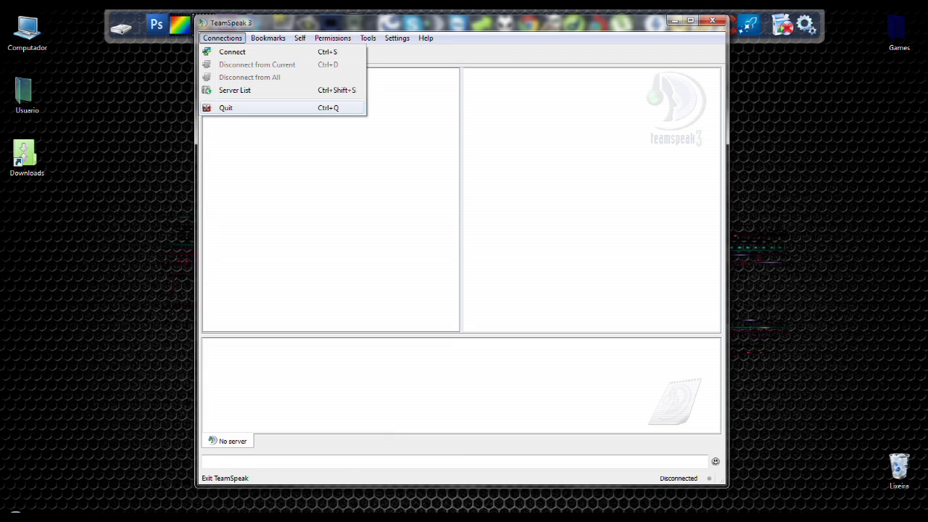
key(Escape)
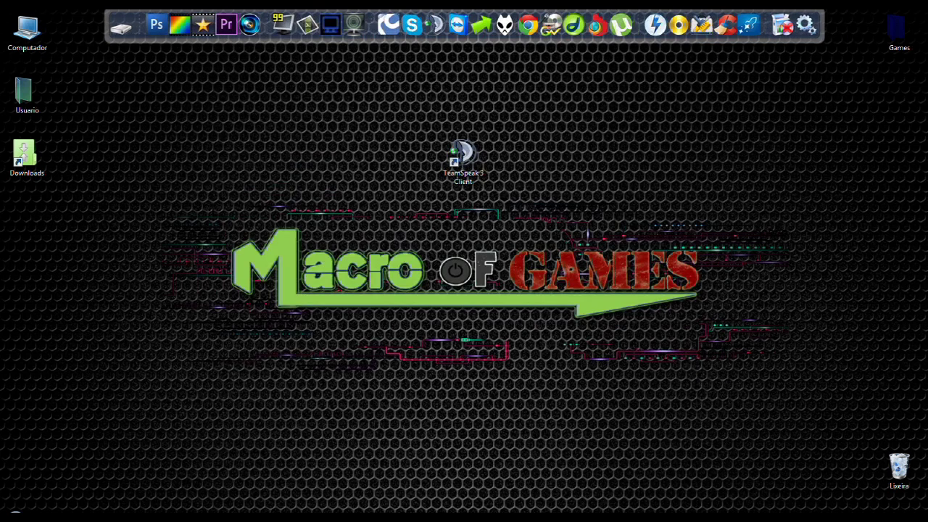
mouse_move(238, 517)
click(238, 468)
click(342, 257)
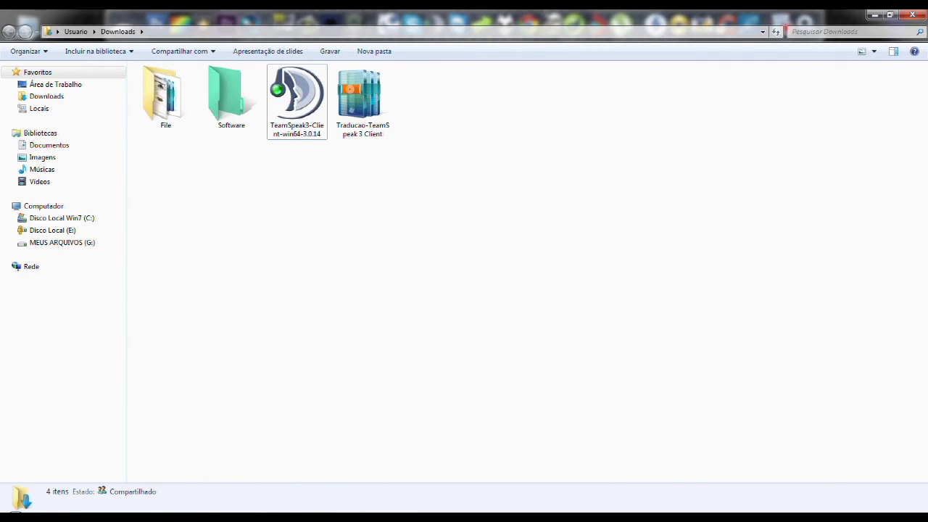
Extract the Traducao-TeamSpeak 3 Client archive into its own folder in Downloads and open that folder
click(362, 101)
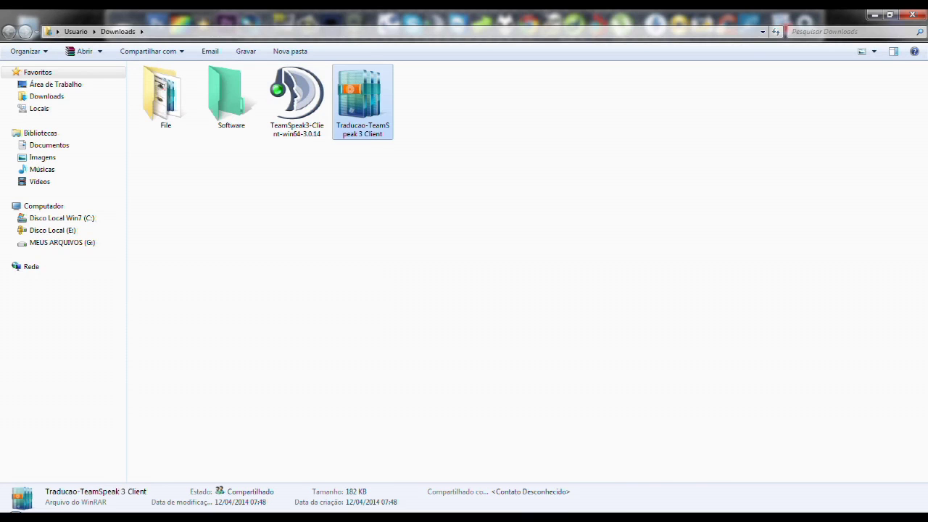
right_click(369, 88)
click(449, 225)
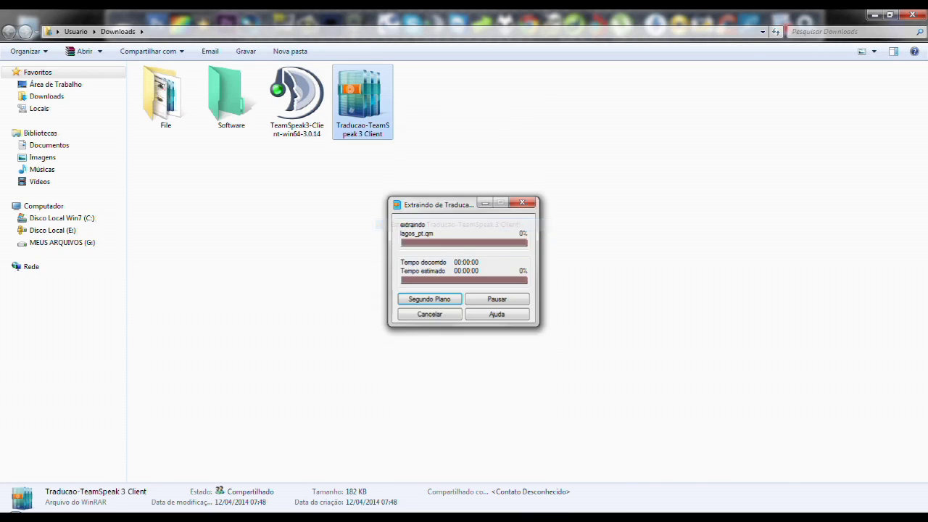
double_click(297, 102)
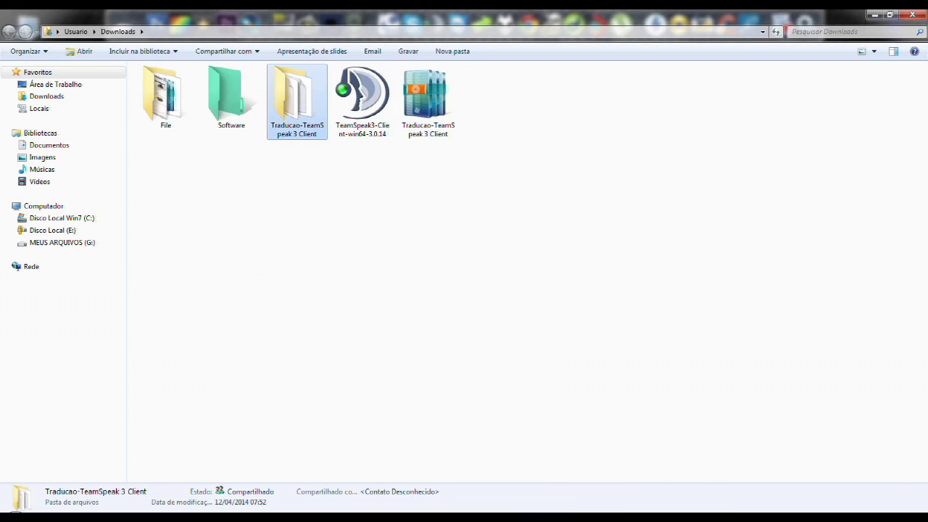
drag(200, 200, 128, 76)
key(Escape)
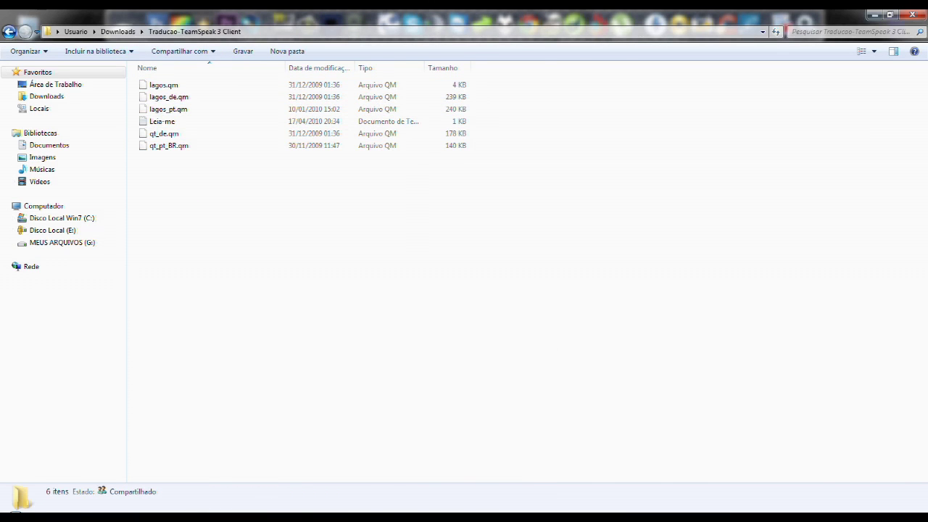
Open the translations folder of the TeamSpeak 3 Client installation under Arquivos de Programas on drive C:
click(875, 13)
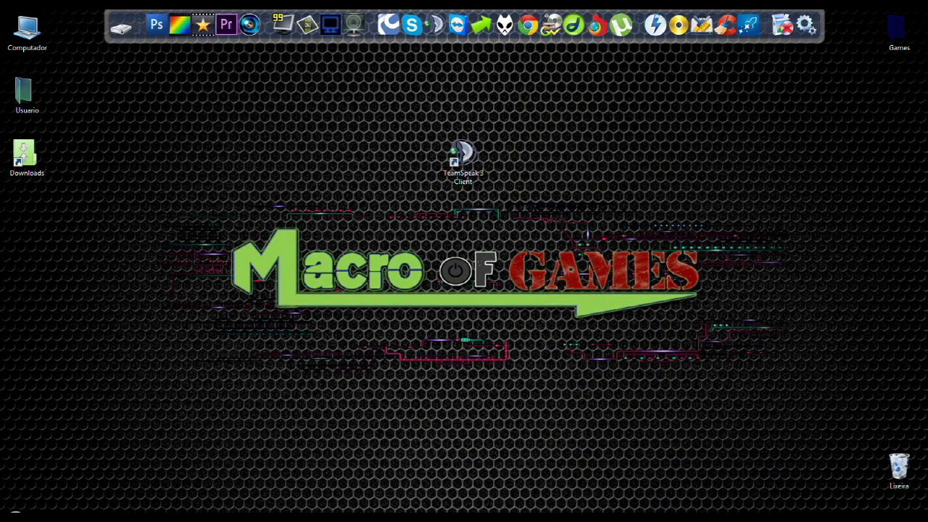
click(462, 161)
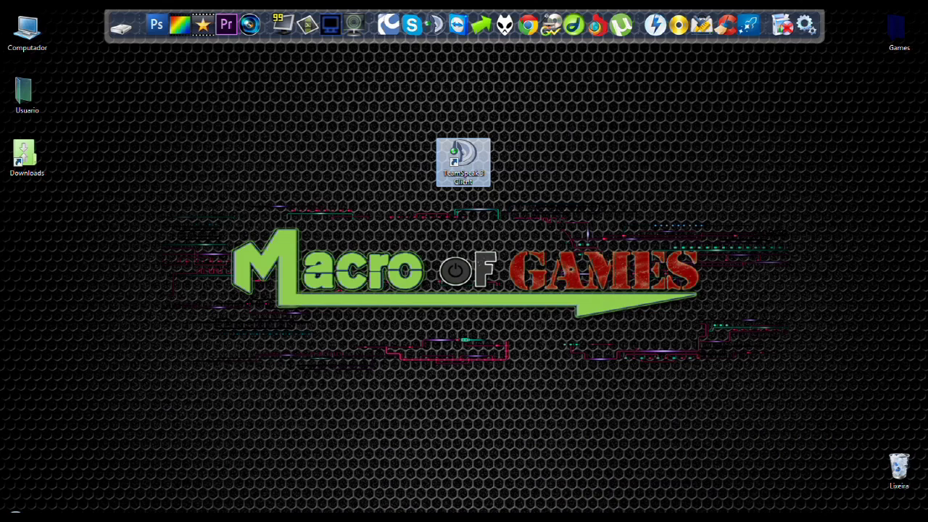
double_click(27, 30)
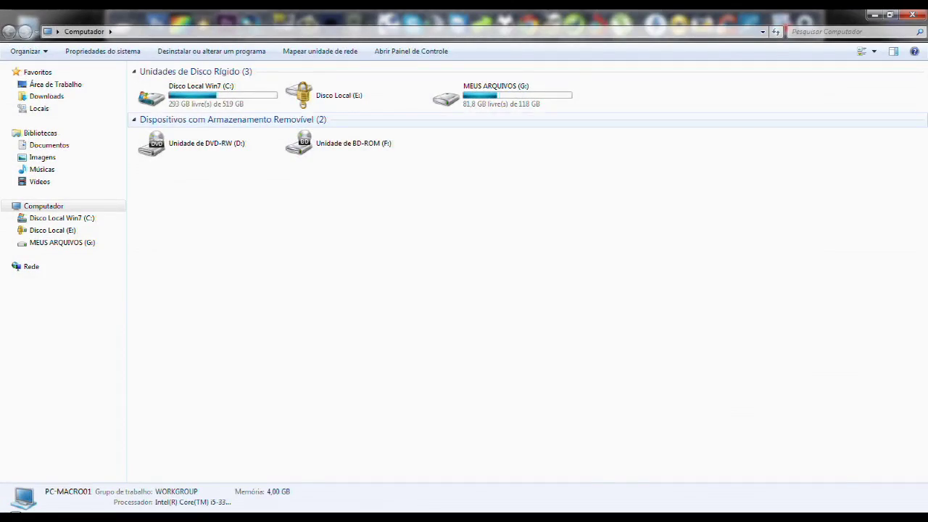
double_click(207, 95)
click(185, 85)
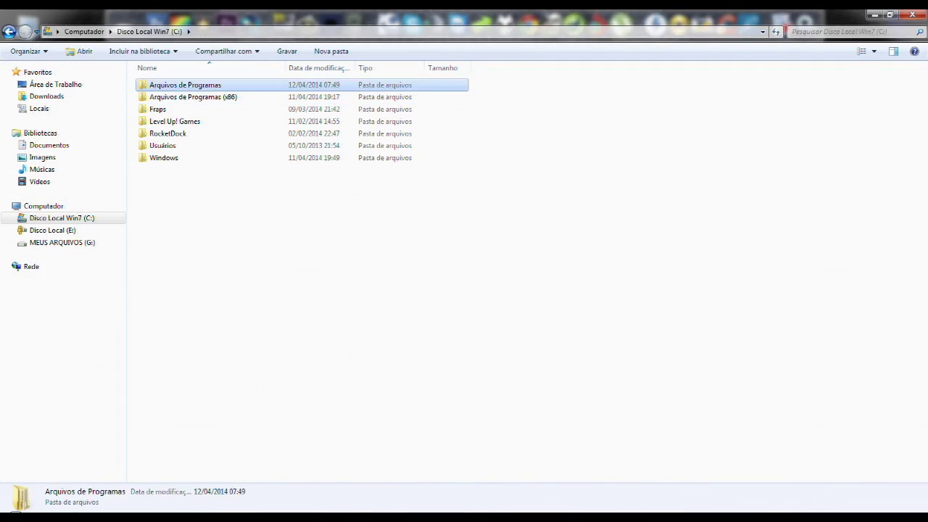
double_click(185, 85)
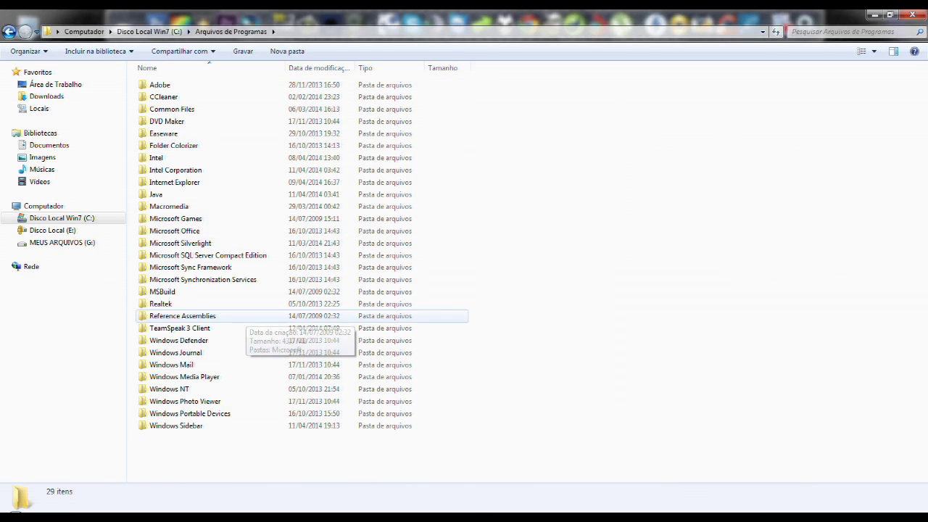
double_click(181, 328)
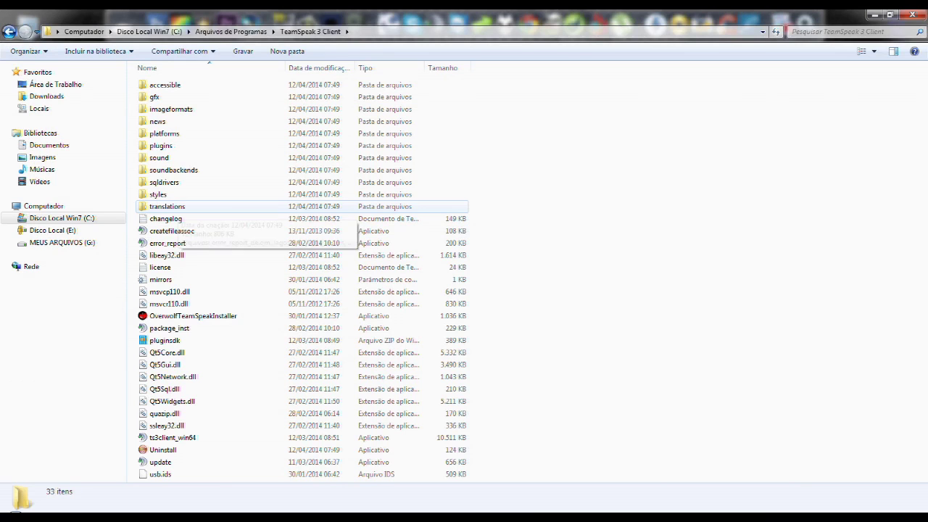
click(174, 207)
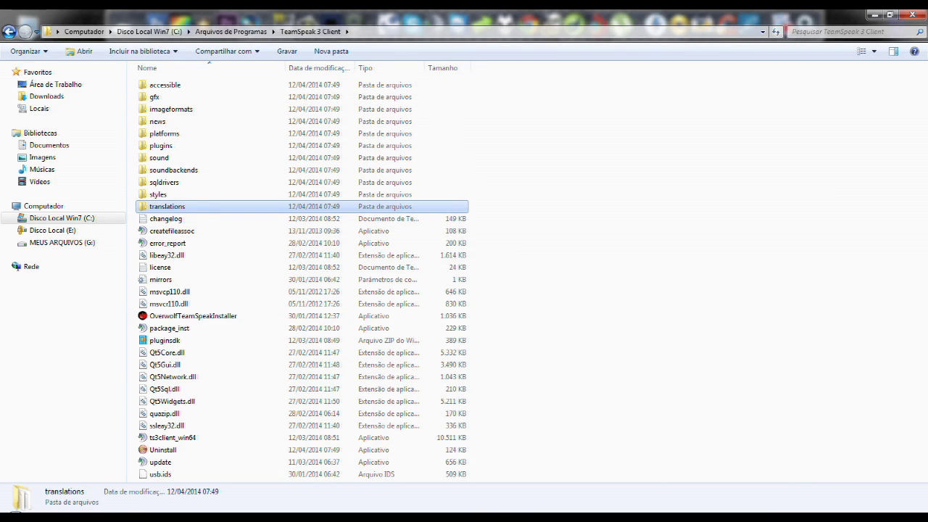
double_click(174, 207)
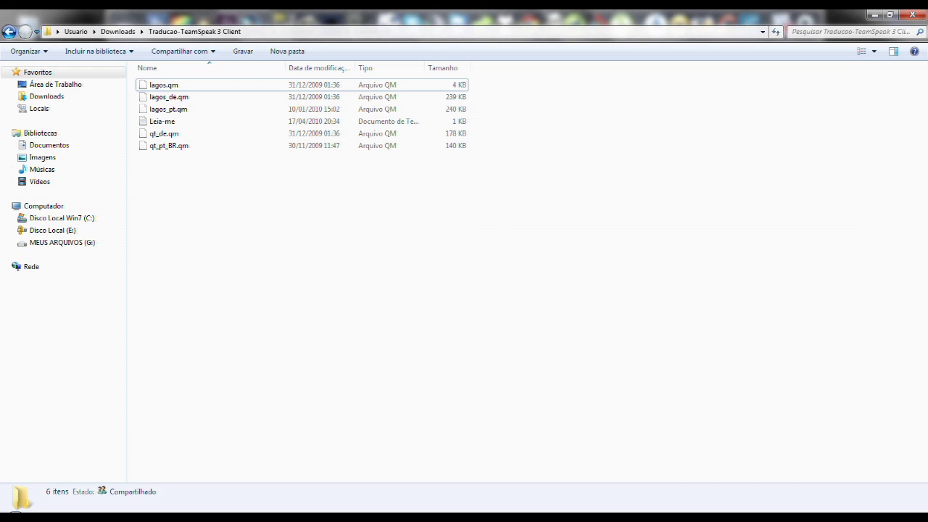
Copy all the extracted translation files into the translations folder, replacing every file with the same name, and close the folder windows
key(ctrl+a)
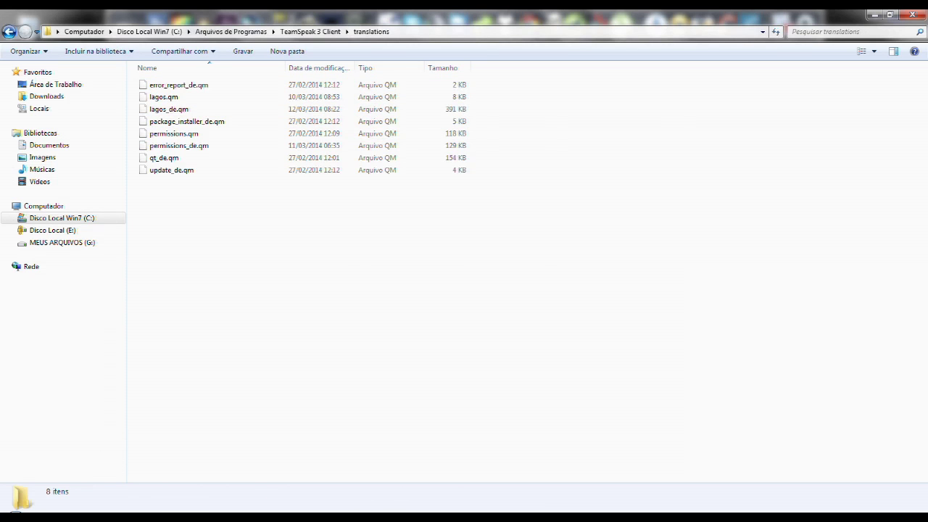
key(ctrl+v)
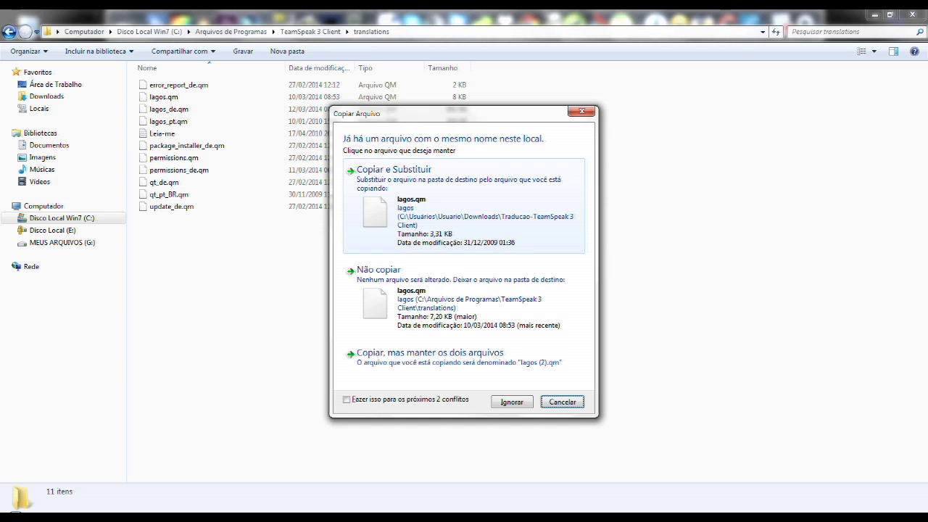
click(347, 399)
click(463, 205)
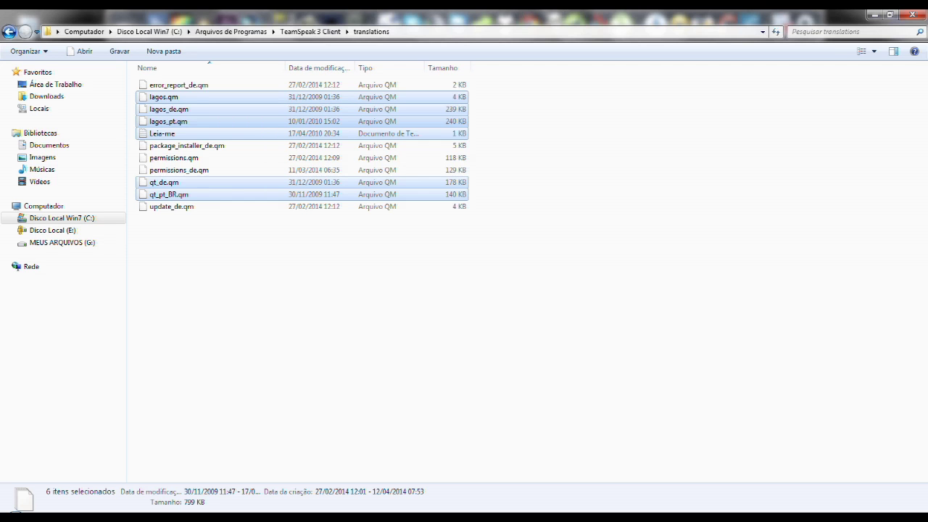
key(alt+Tab)
click(912, 15)
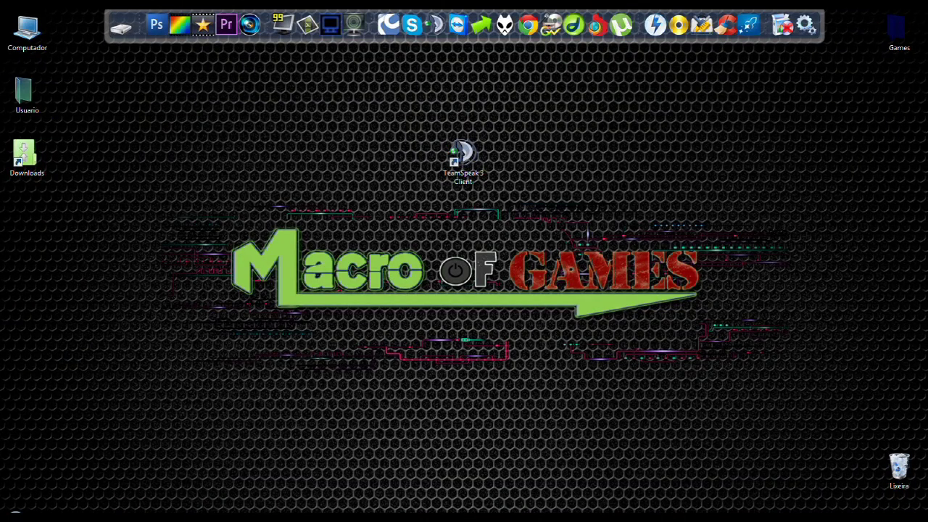
Start the TeamSpeak 3 Client from the desktop and close the New TeamSpeak Features window
click(463, 161)
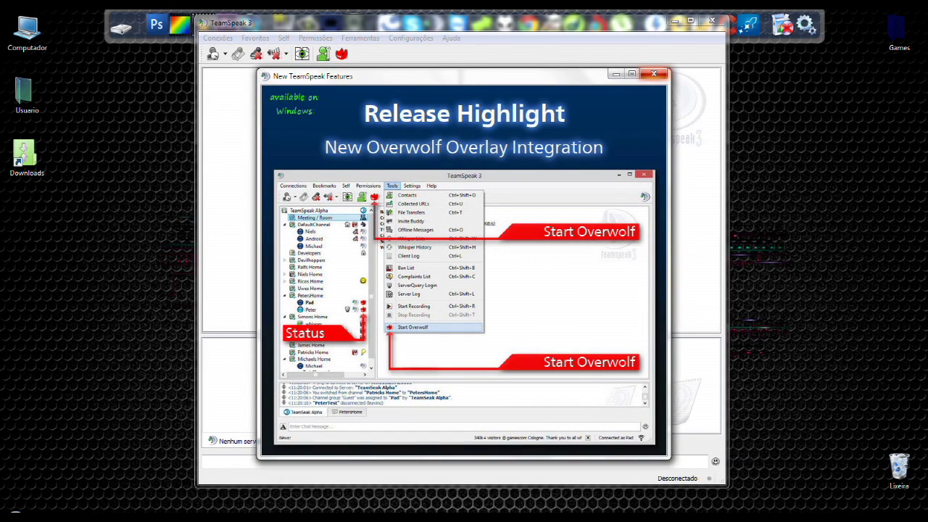
click(653, 73)
Set the application language to Portuguese in the TeamSpeak options, save the change and dismiss the restart notice
click(255, 38)
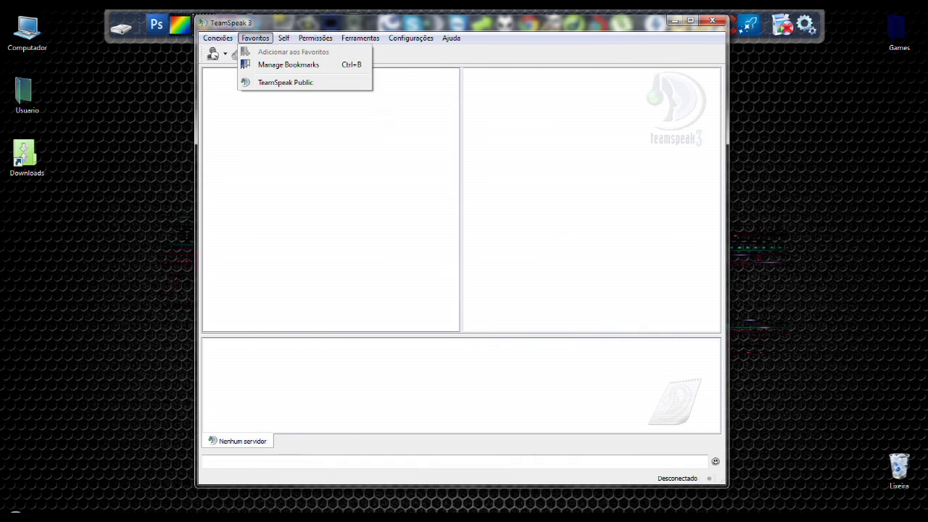
mouse_move(410, 38)
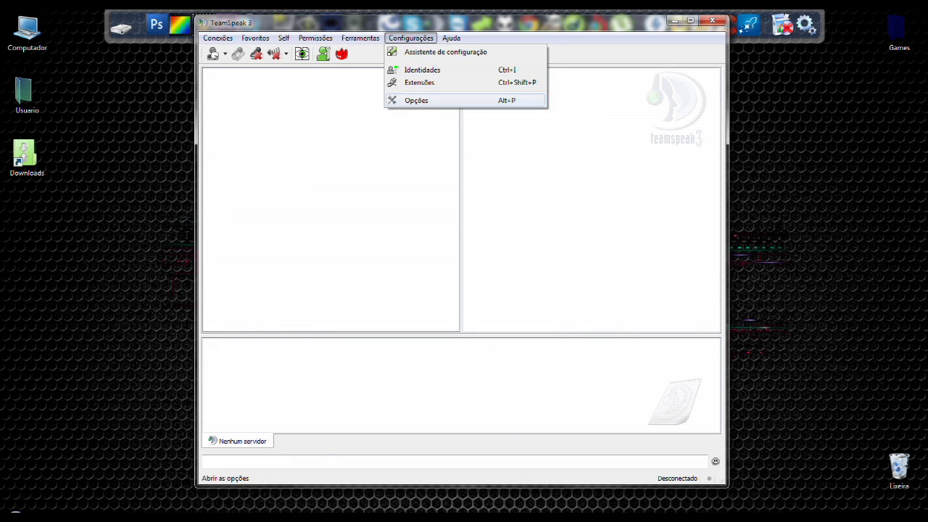
click(416, 100)
click(380, 151)
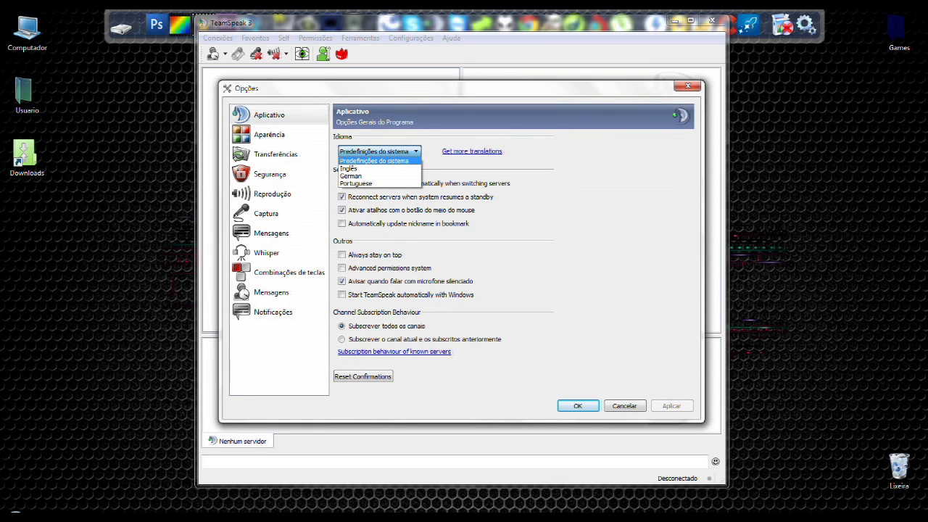
click(374, 160)
click(379, 151)
key(Down)
key(Down)
key(Return)
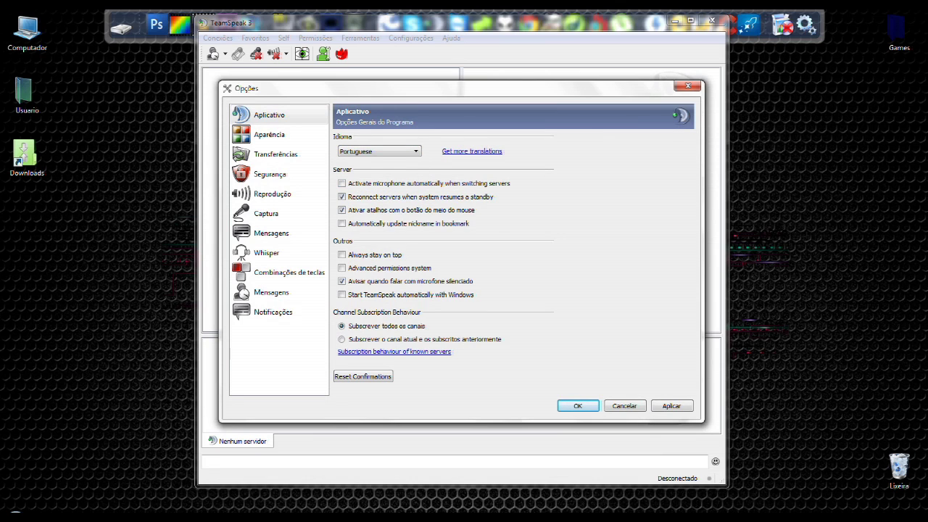
key(Return)
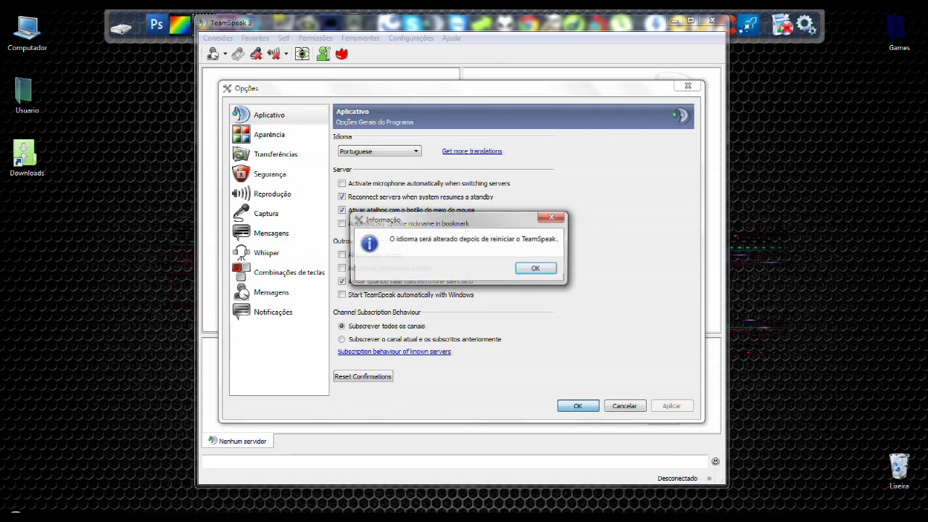
key(Return)
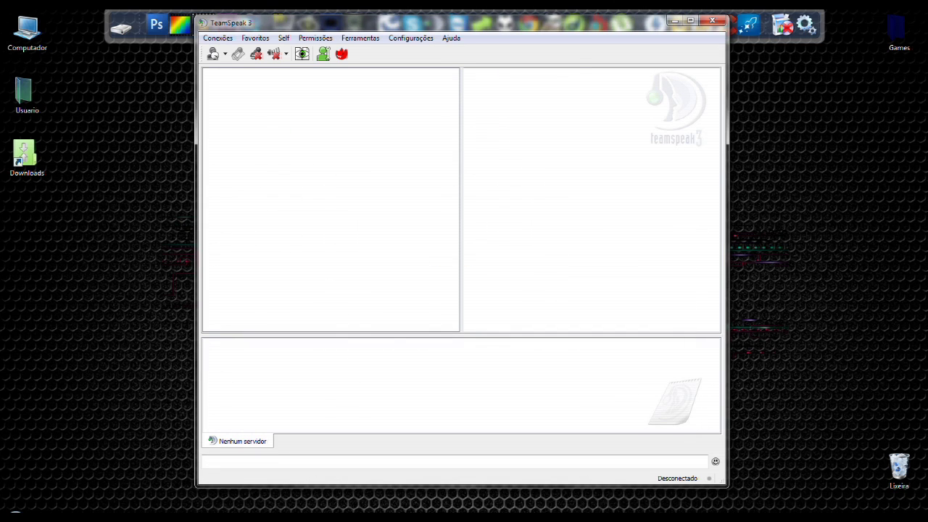
Examine the translated TeamSpeak commands, including those under Self, and leave them without choosing any
click(217, 38)
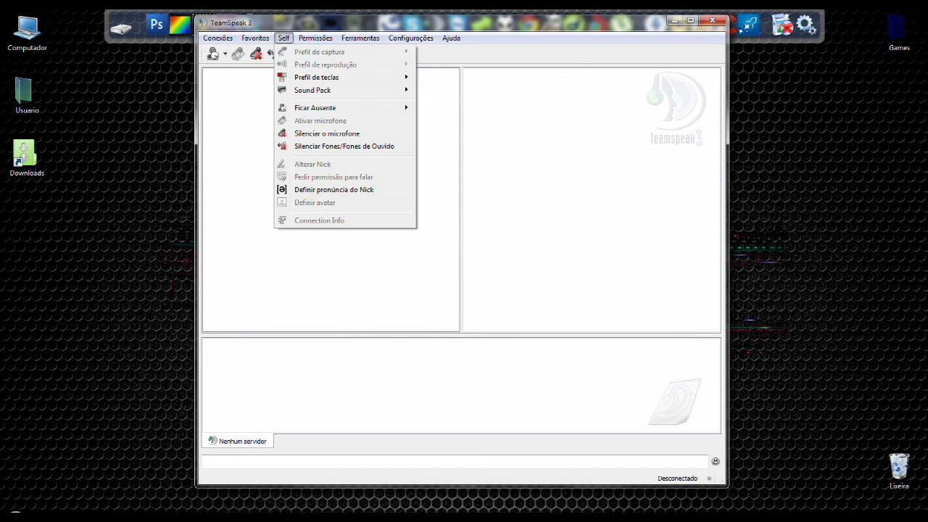
key(Right)
key(Left)
key(Left)
key(Escape)
key(Escape)
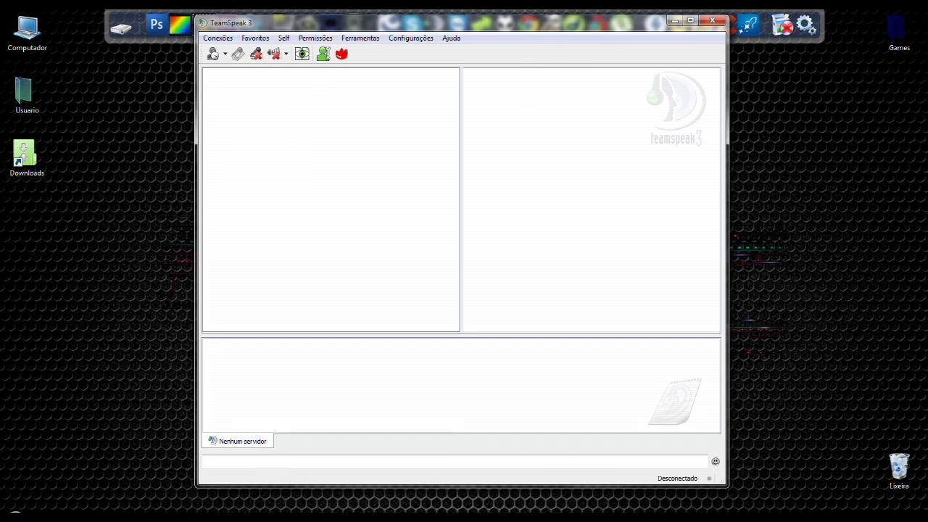